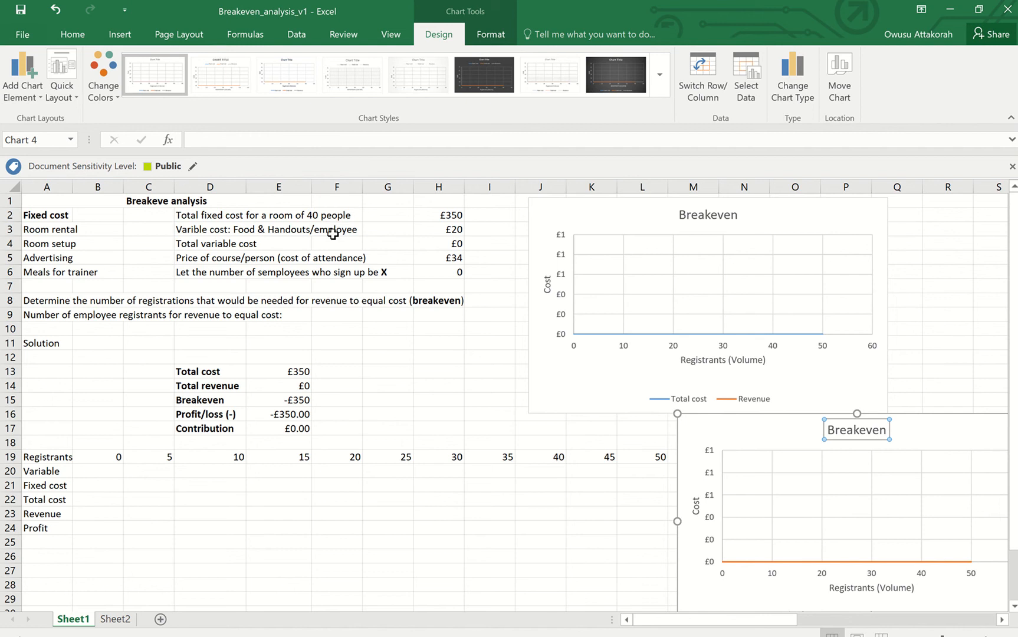
- Inspect the formulas behind the Total cost and Total revenue results in E13 and E14
{"action": "left_click", "coordinate": [306, 376]}
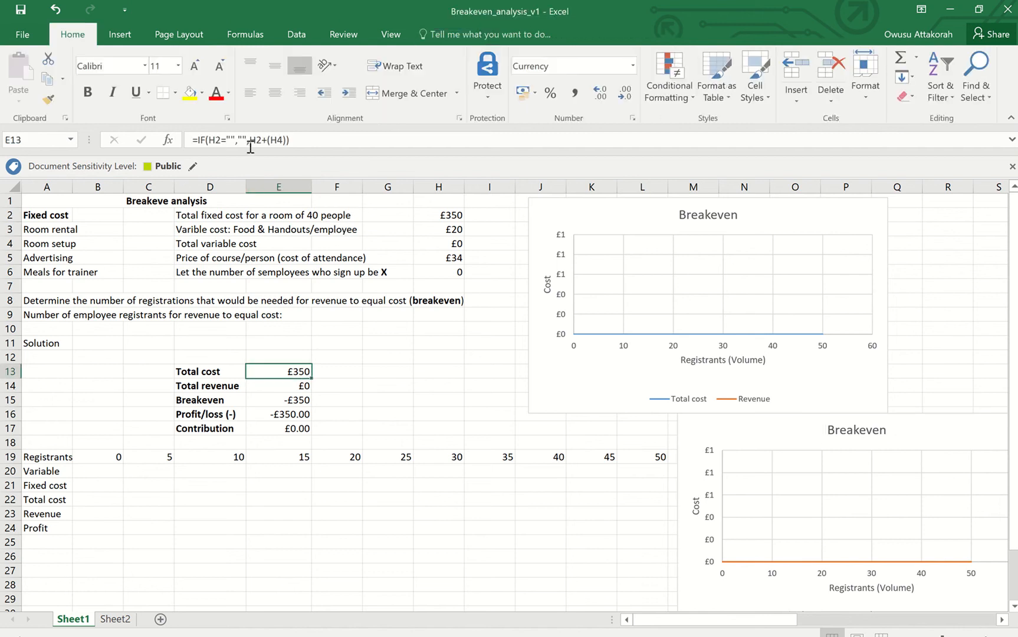
{"action": "left_click", "coordinate": [298, 390]}
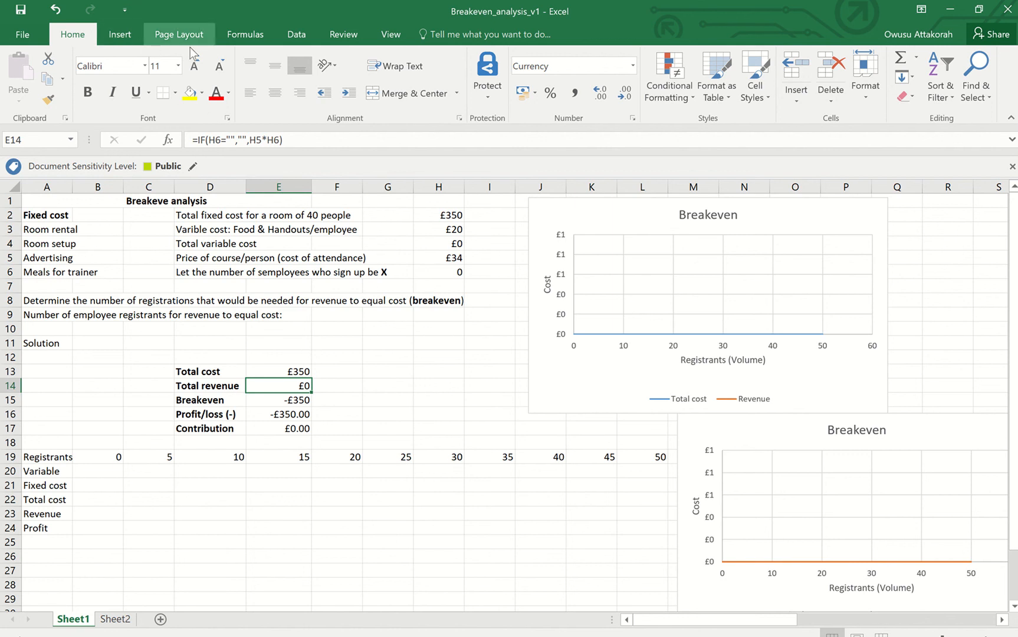
- Run Goal Seek to bring the Breakeven cell E15 to 0 by changing the sign-up number in H6, keeping the solution
{"action": "left_click", "coordinate": [298, 35]}
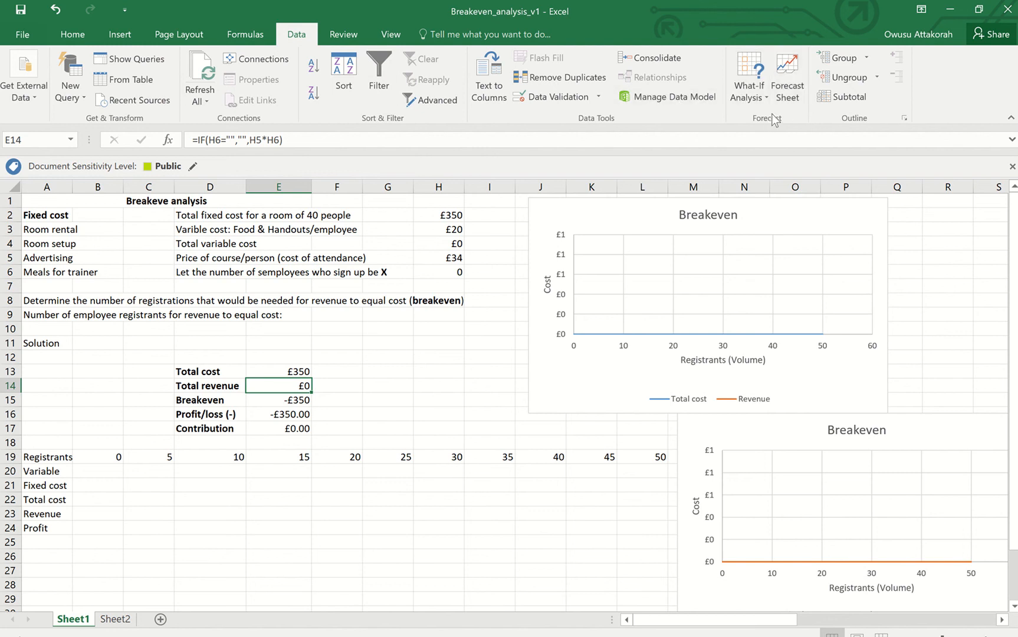
{"action": "left_click", "coordinate": [766, 94]}
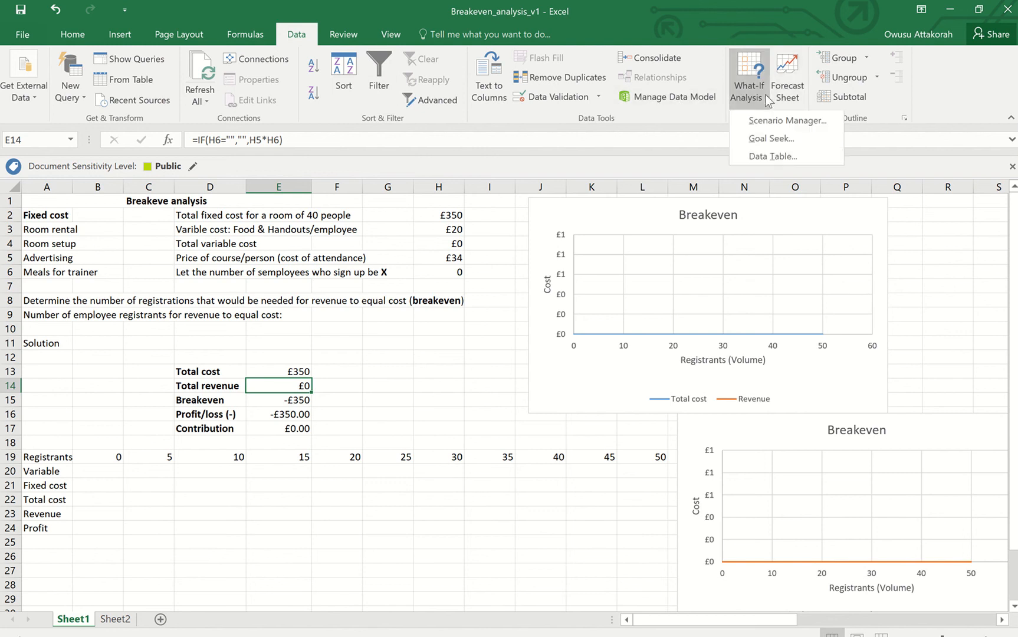
{"action": "left_click", "coordinate": [772, 139]}
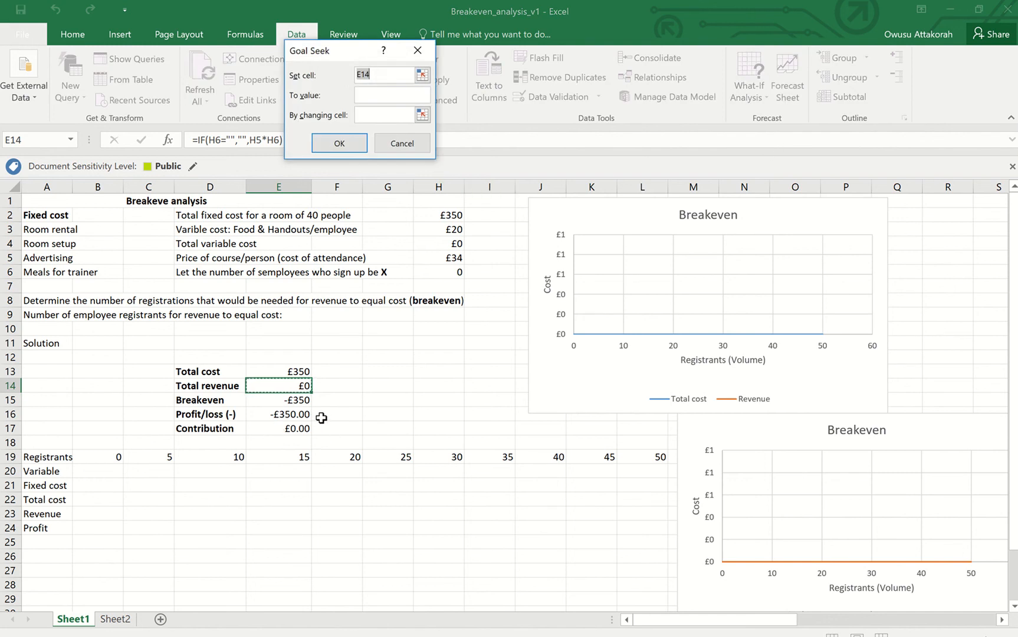
{"action": "left_click", "coordinate": [300, 402]}
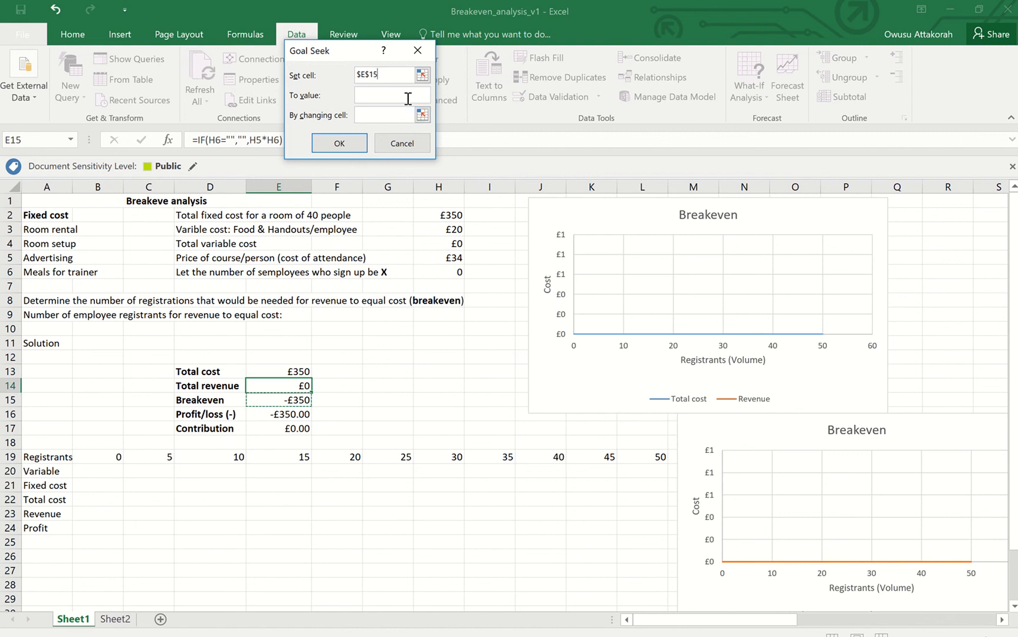
{"action": "left_click", "coordinate": [385, 95]}
{"action": "left_click", "coordinate": [453, 274]}
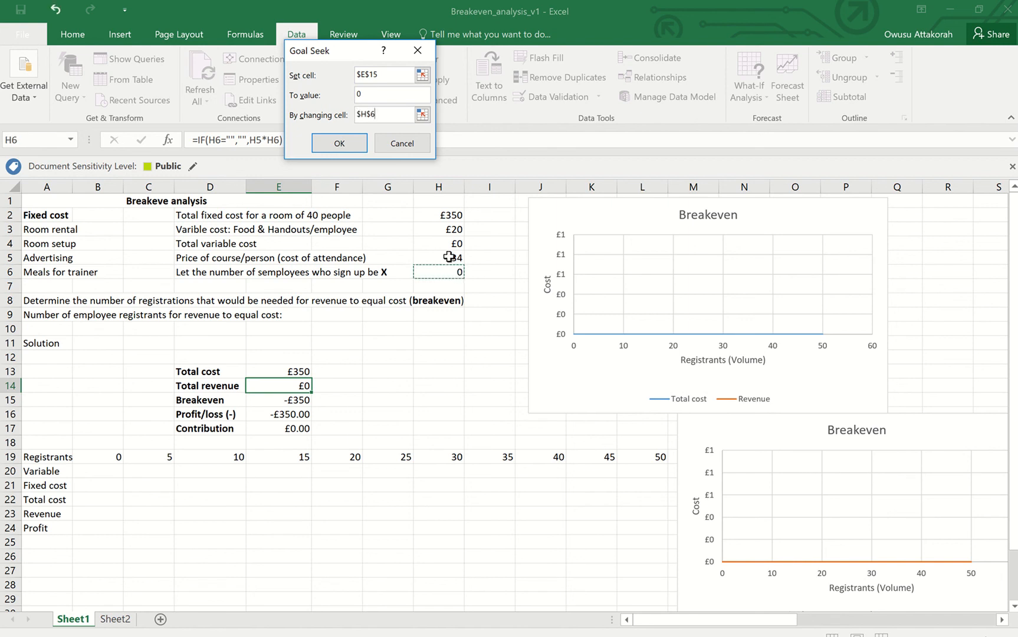
{"action": "left_click", "coordinate": [339, 143]}
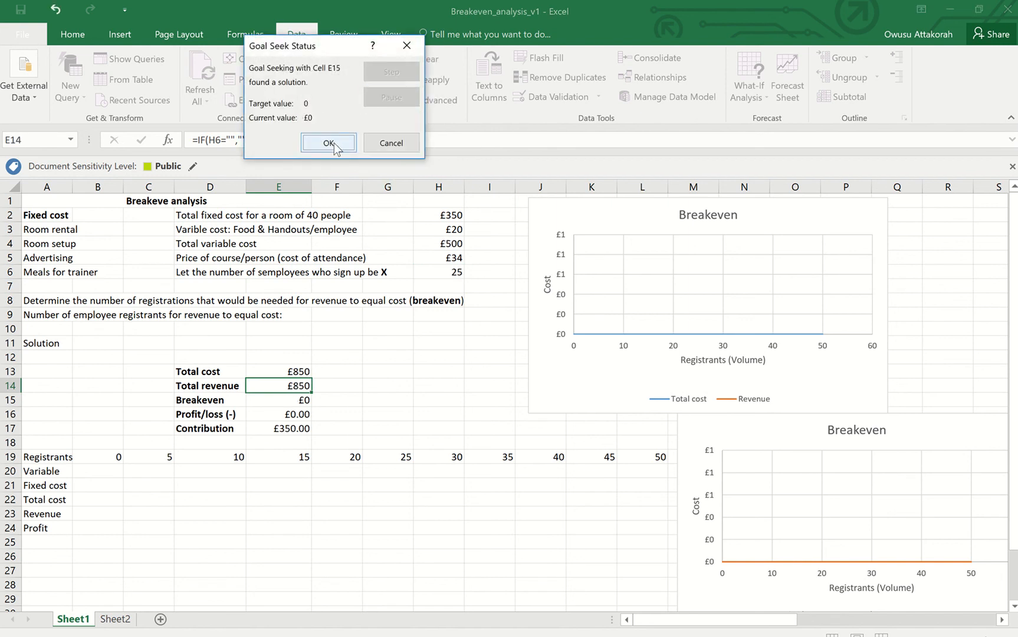
{"action": "left_click", "coordinate": [329, 142]}
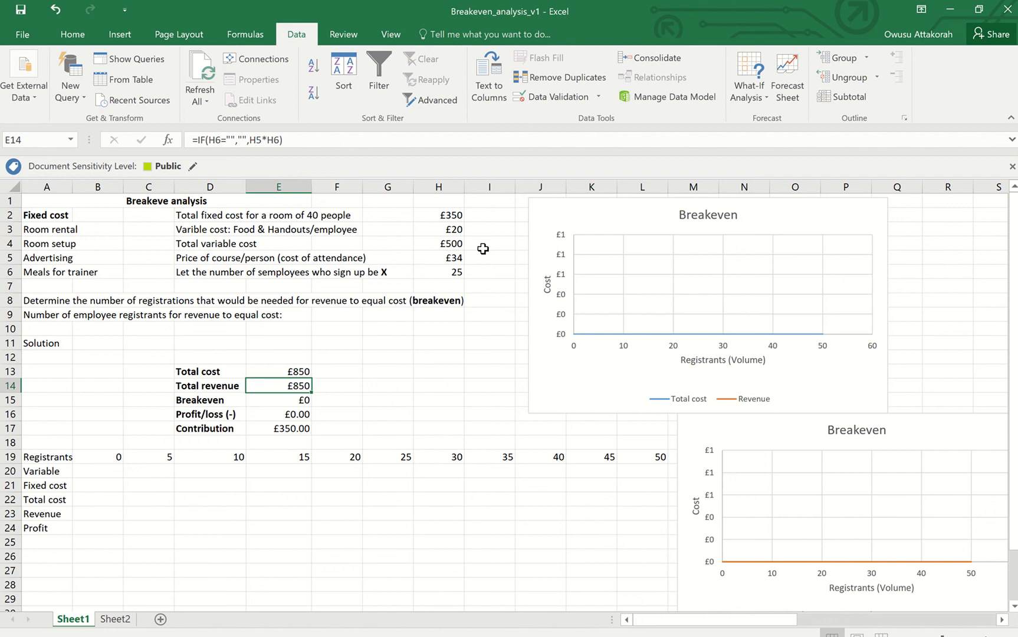
- Examine the list of selectable values for the number of employees signing up in H6
{"action": "left_click", "coordinate": [456, 274]}
{"action": "left_click", "coordinate": [471, 272]}
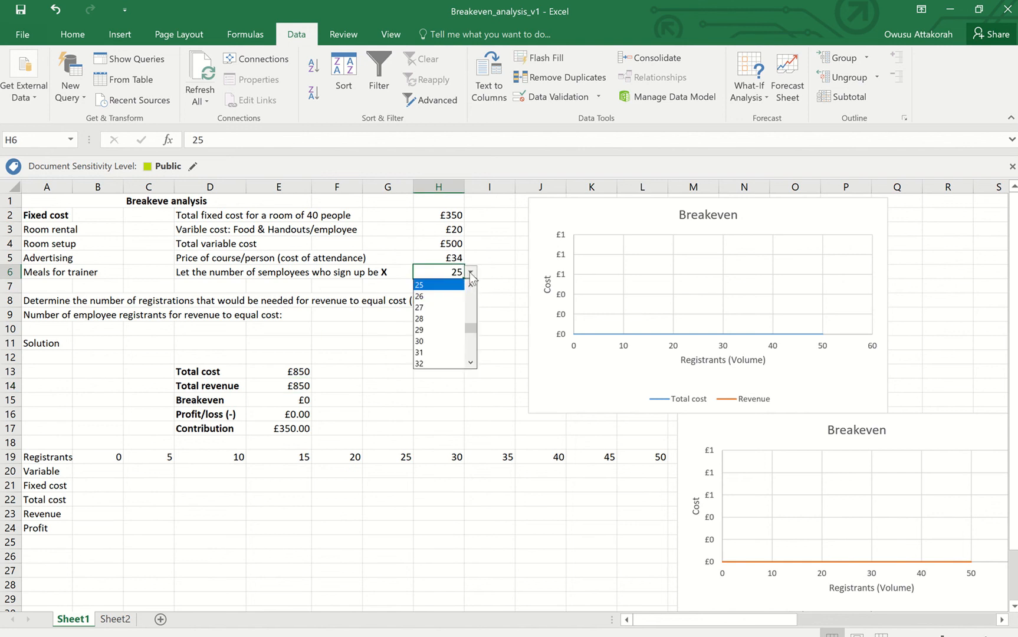
{"action": "left_click", "coordinate": [459, 273]}
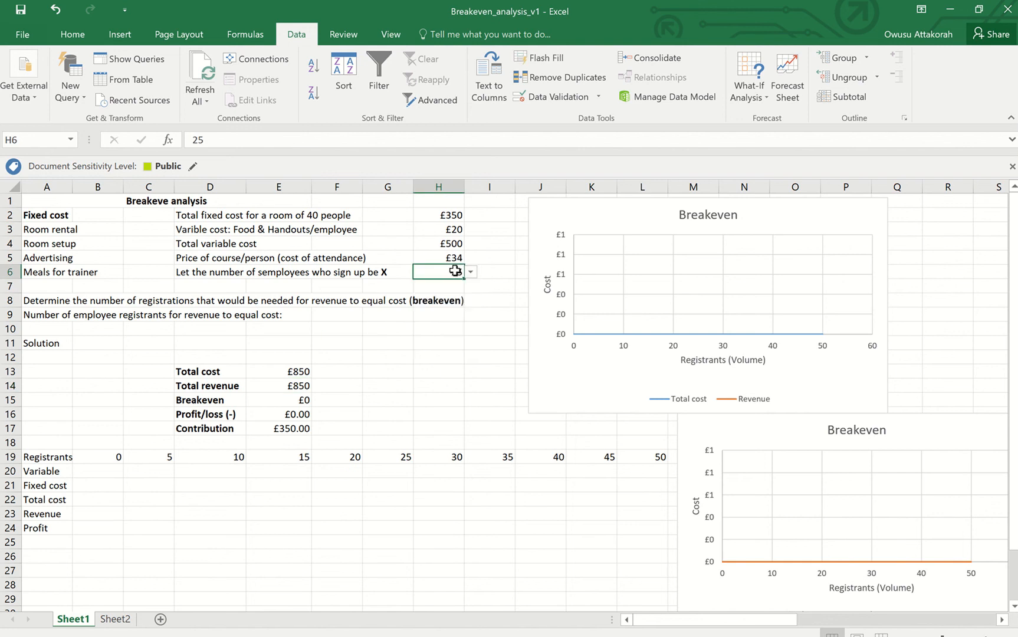
{"action": "left_click", "coordinate": [471, 272]}
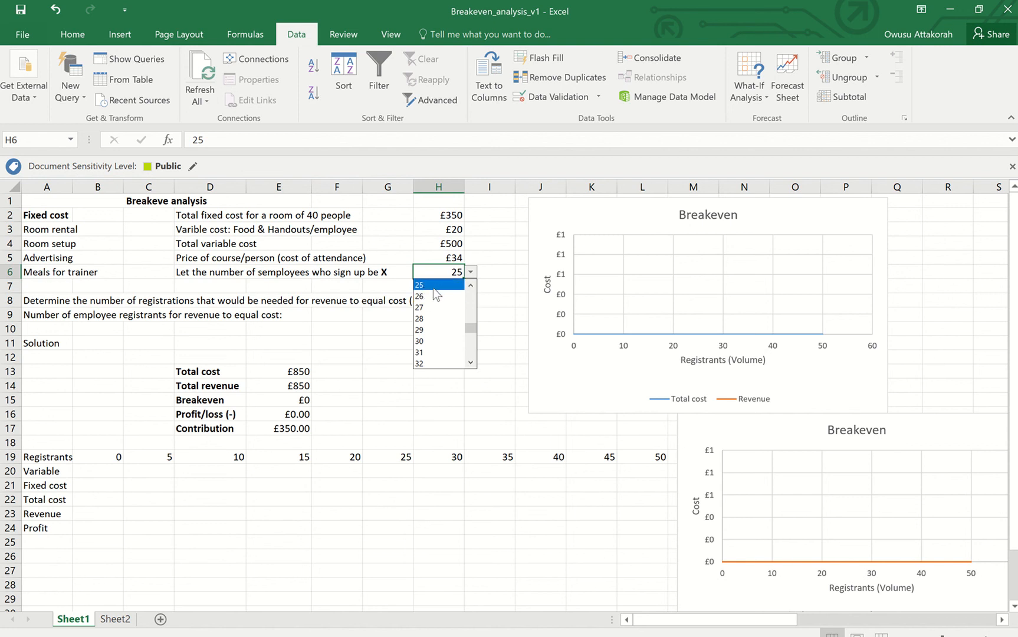
{"action": "left_click", "coordinate": [492, 257]}
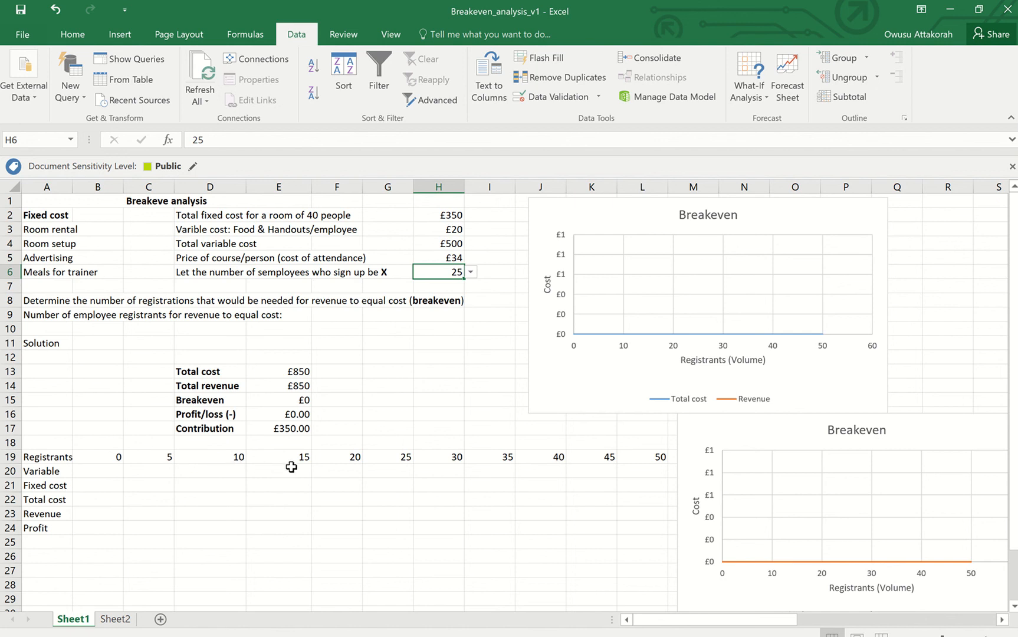
- Enter =$H$3*B19 as the variable cost in B20 and fill it across the row to L20
{"action": "left_click", "coordinate": [106, 472]}
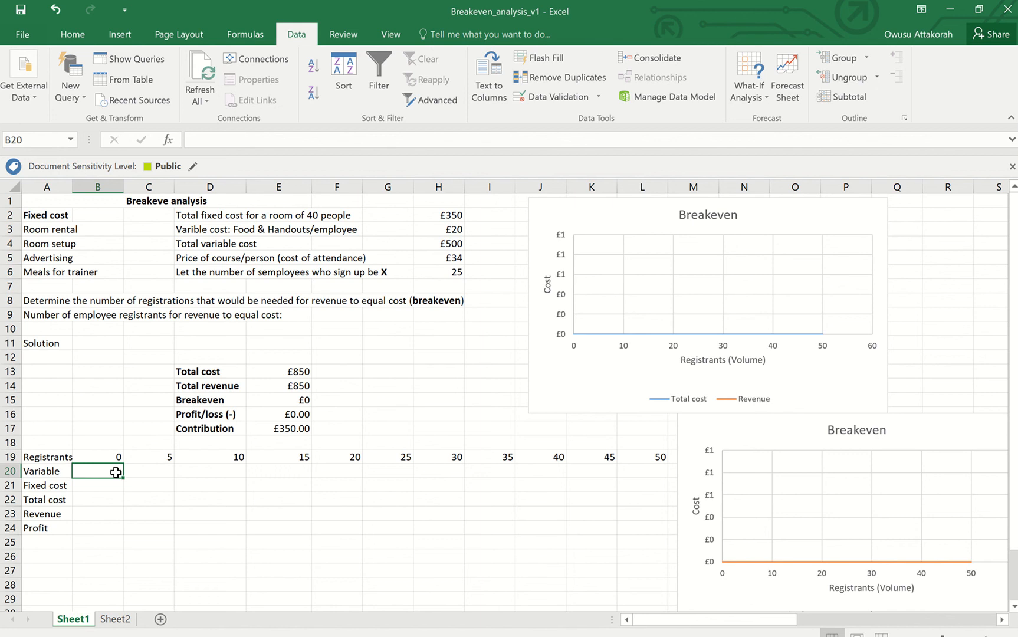
{"action": "type", "text": "="}
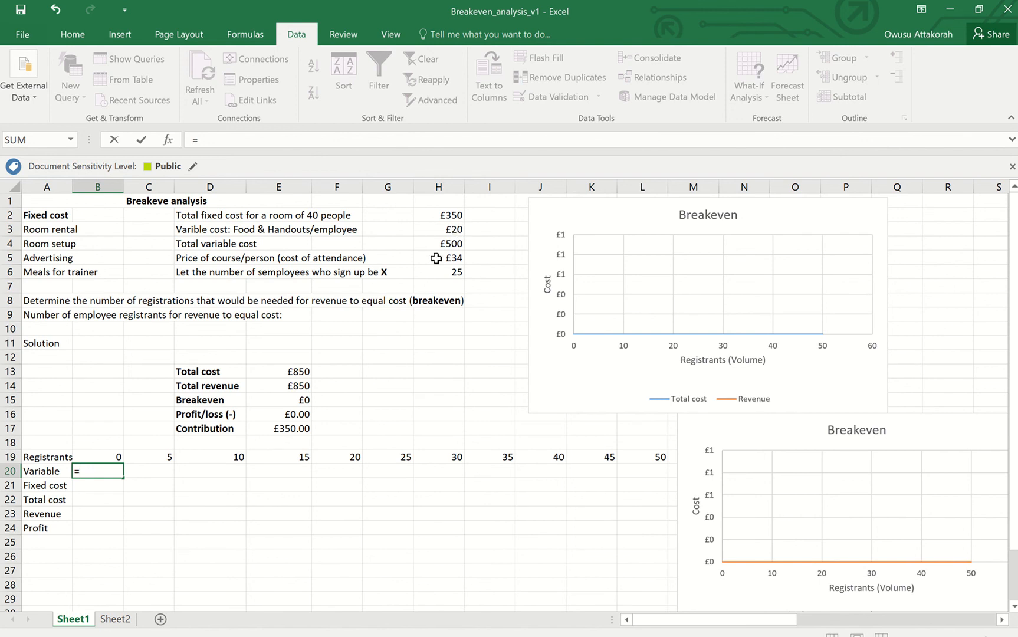
{"action": "left_click", "coordinate": [453, 229]}
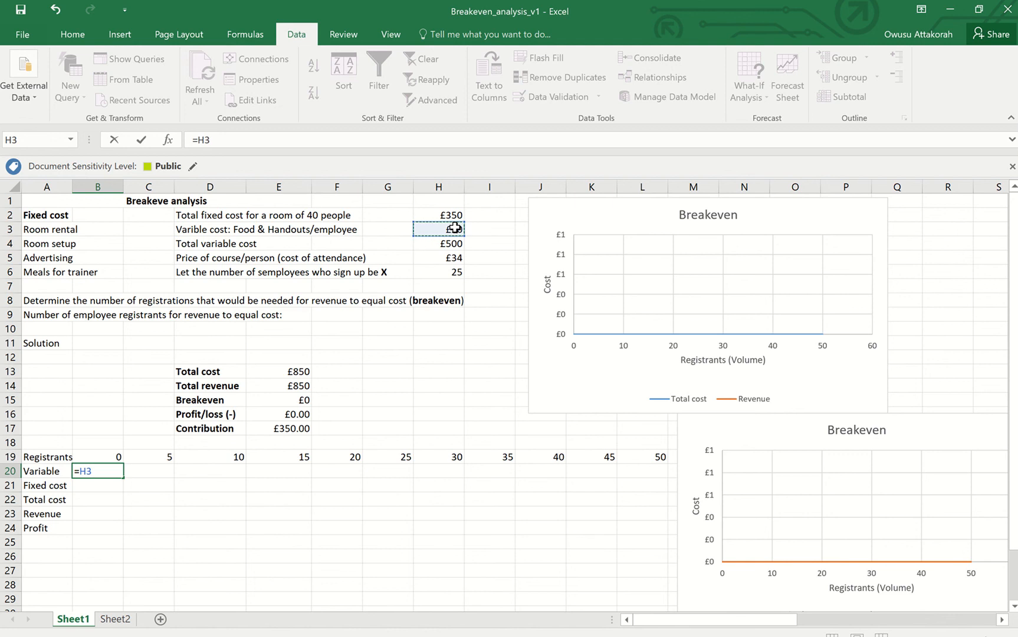
{"action": "type", "text": "*"}
{"action": "left_click", "coordinate": [114, 458]}
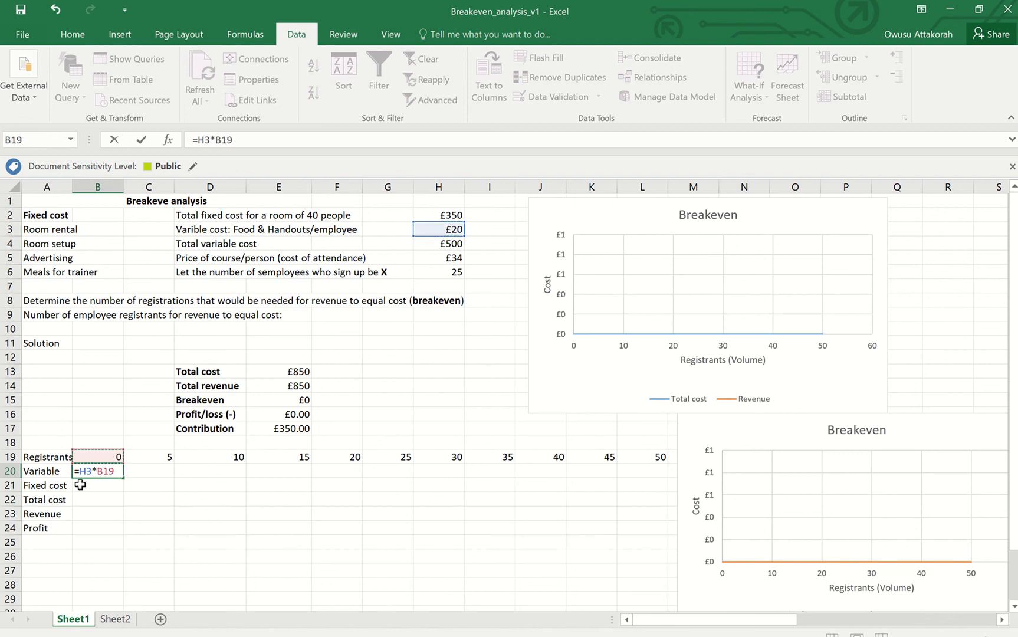
{"action": "left_click", "coordinate": [202, 143]}
{"action": "type", "text": "$"}
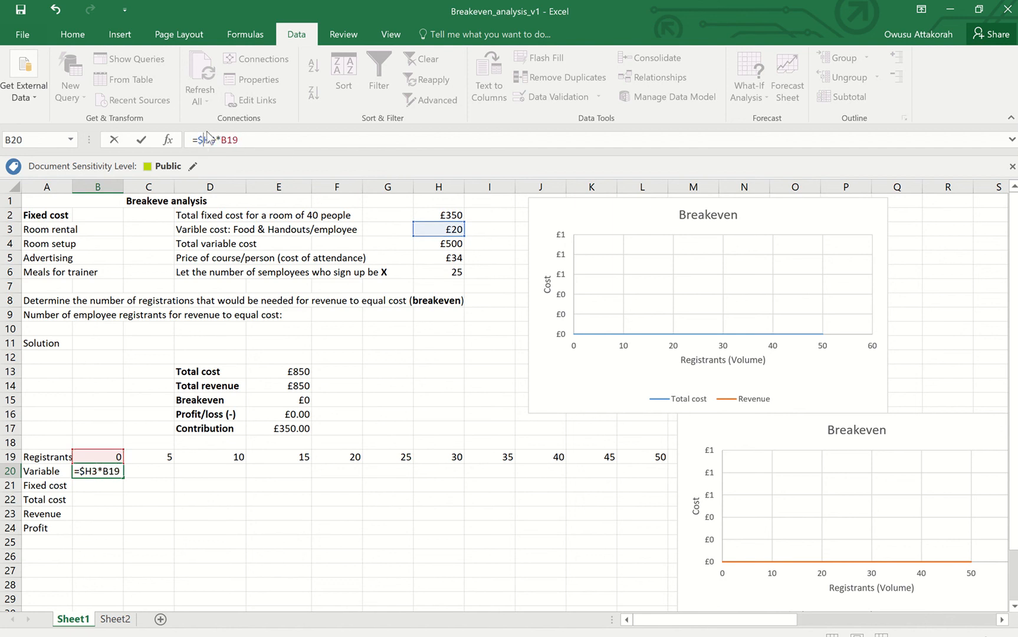
{"action": "left_click", "coordinate": [209, 139]}
{"action": "type", "text": "$"}
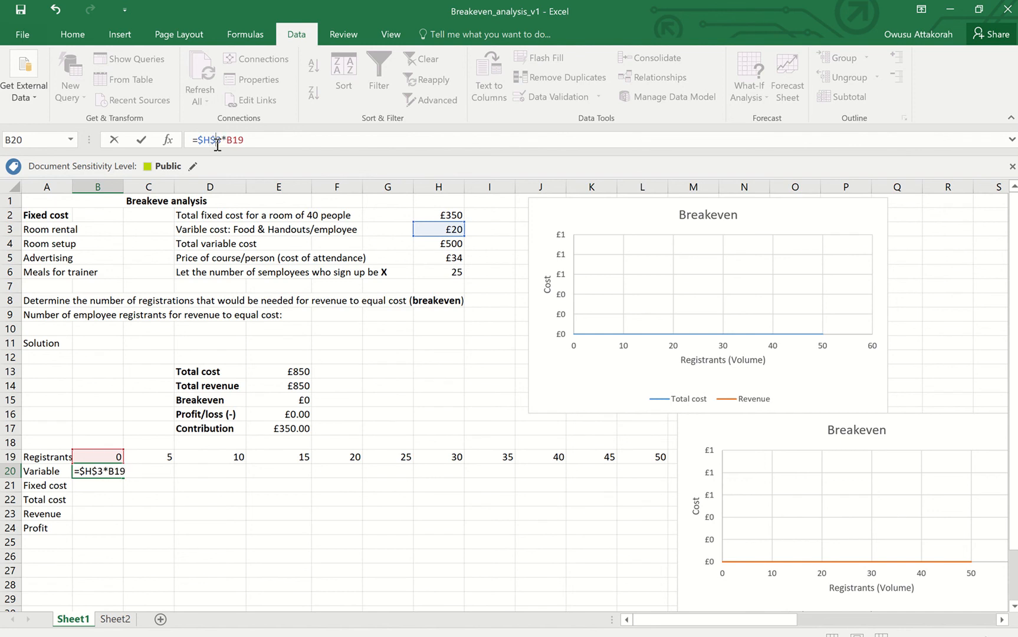
{"action": "key", "text": "Return"}
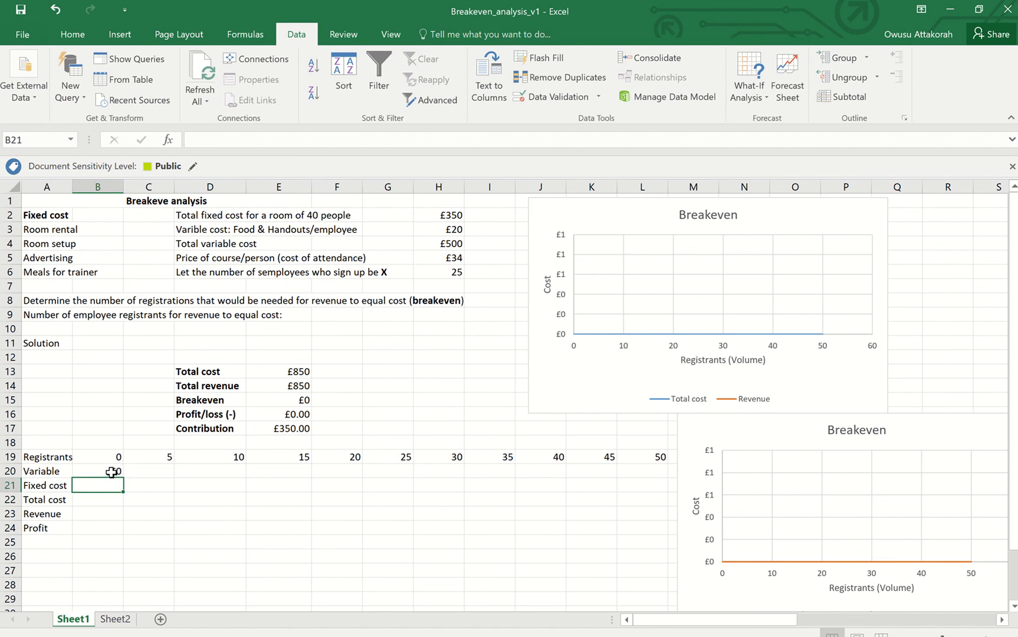
{"action": "left_click", "coordinate": [110, 471]}
{"action": "left_click_drag", "start_coordinate": [121, 477], "coordinate": [656, 475]}
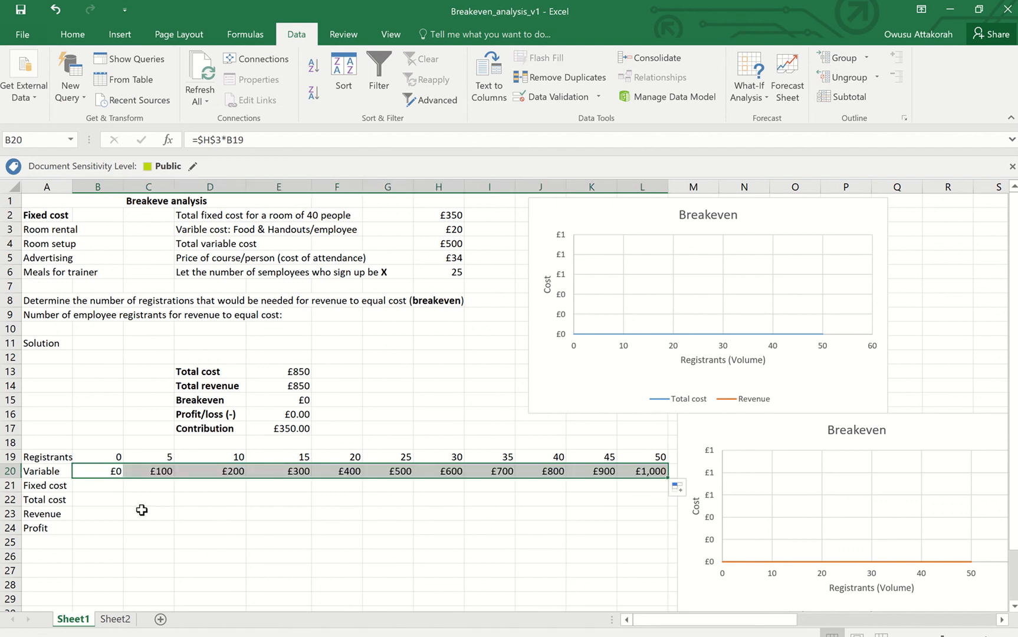
- Enter =$H$2 as the fixed cost in B21 and fill it across the row to L21
{"action": "left_click", "coordinate": [106, 485]}
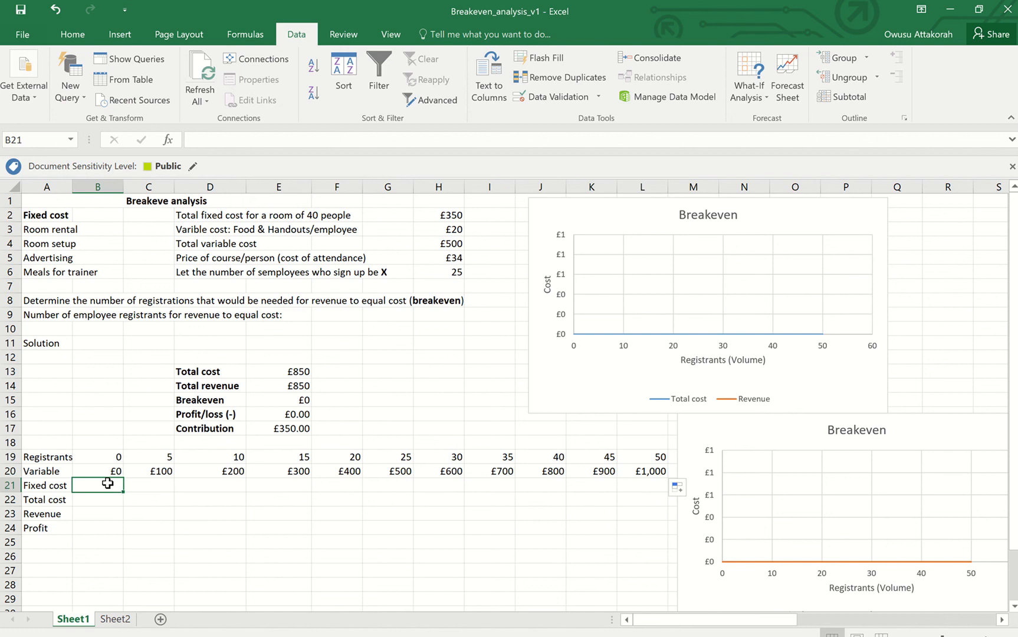
{"action": "type", "text": "="}
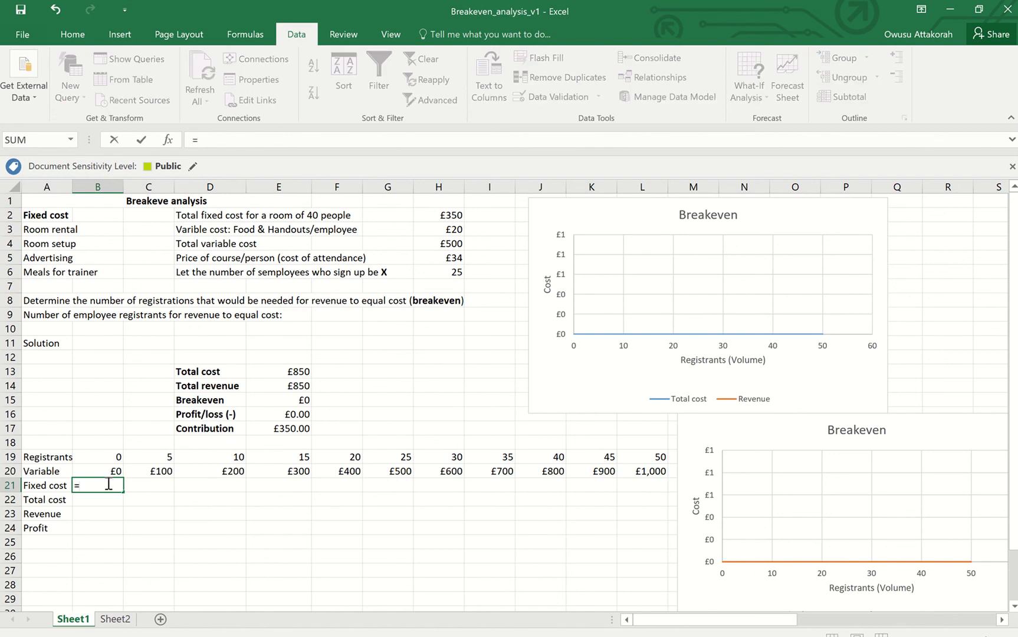
{"action": "left_click", "coordinate": [453, 216]}
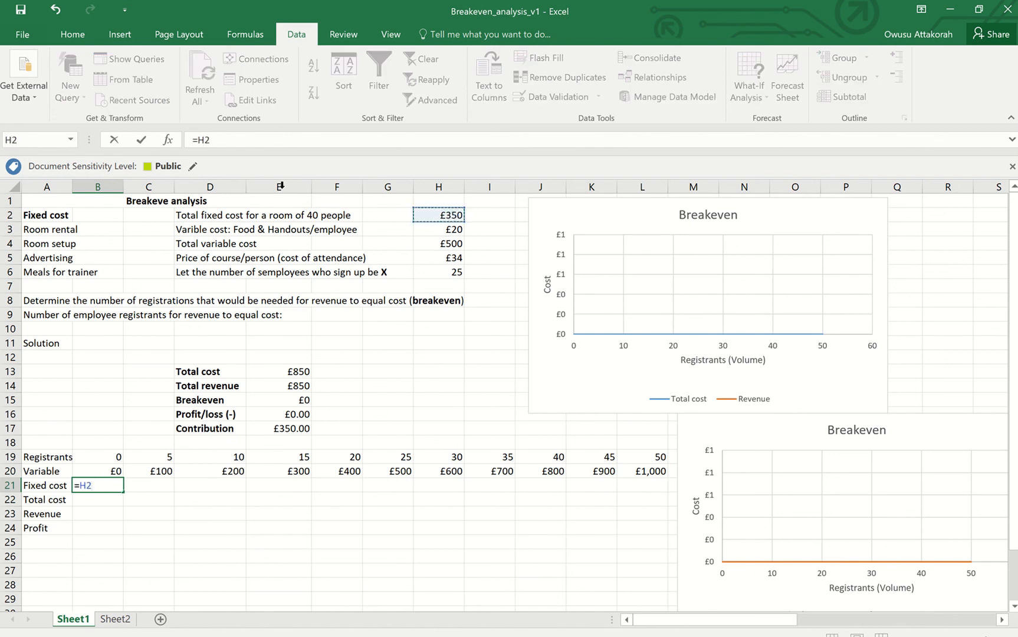
{"action": "left_click", "coordinate": [197, 139]}
{"action": "left_click", "coordinate": [215, 140]}
{"action": "type", "text": "$H$"}
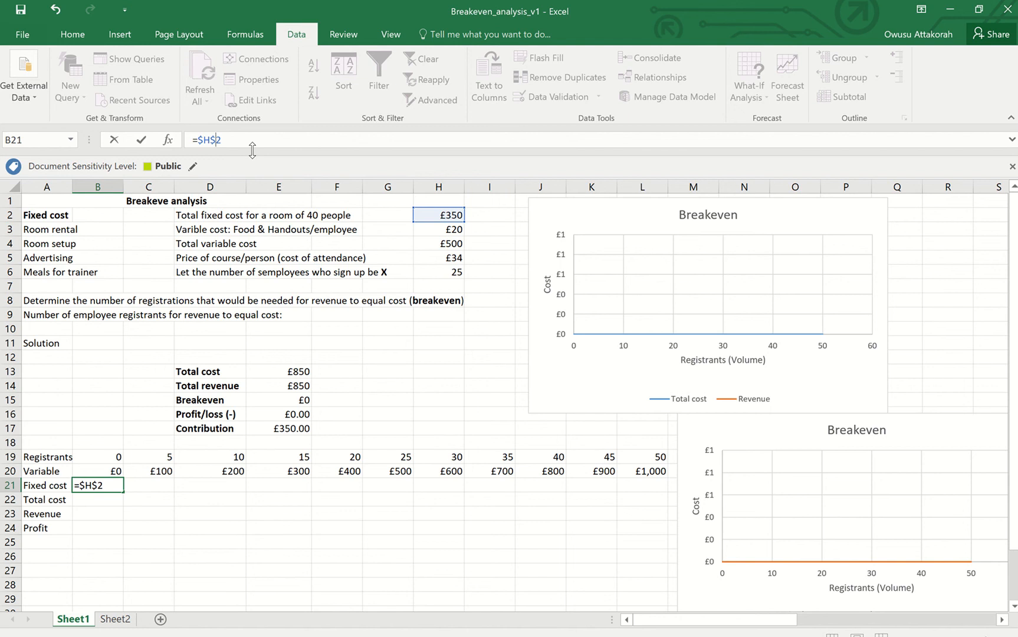
{"action": "key", "text": "Return"}
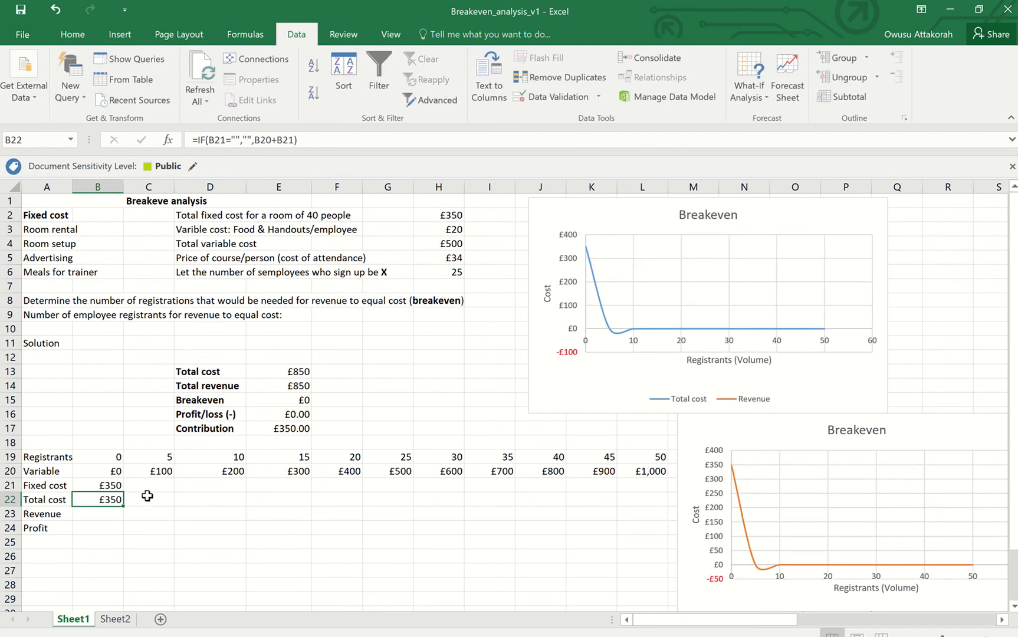
{"action": "left_click", "coordinate": [109, 483]}
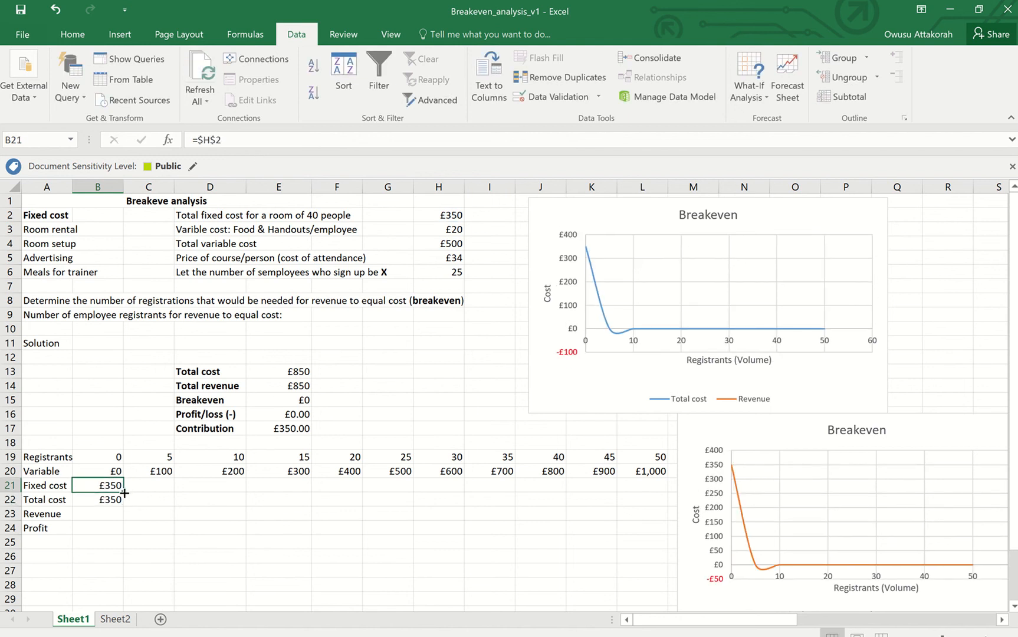
{"action": "left_click_drag", "start_coordinate": [142, 492], "coordinate": [663, 493]}
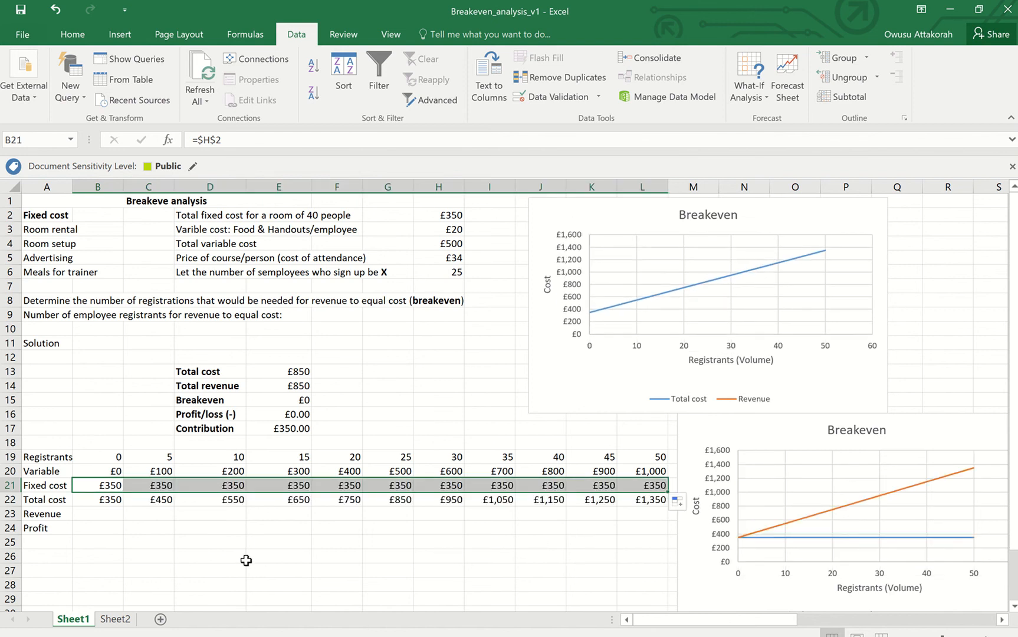
- Enter =$H$5*B19 as the revenue in B23 and fill it across the row to L23
{"action": "left_click", "coordinate": [105, 502]}
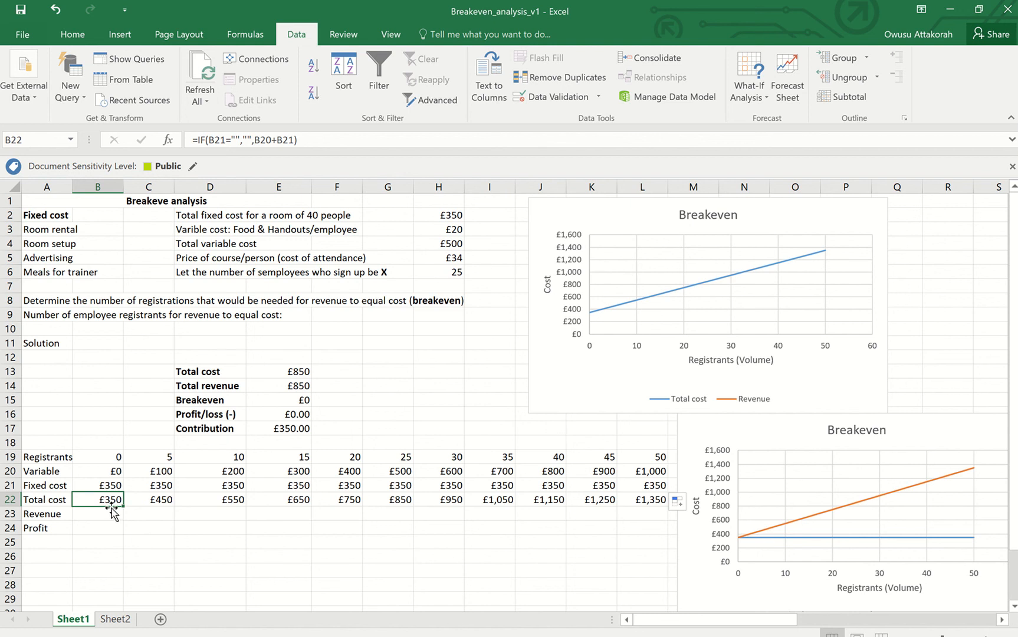
{"action": "left_click", "coordinate": [95, 517]}
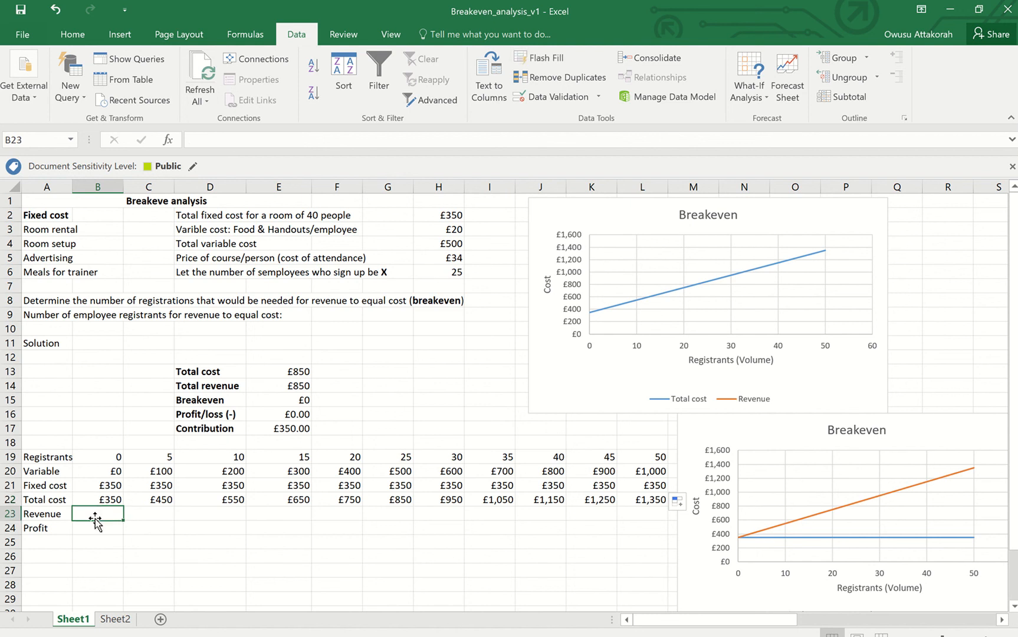
{"action": "type", "text": "="}
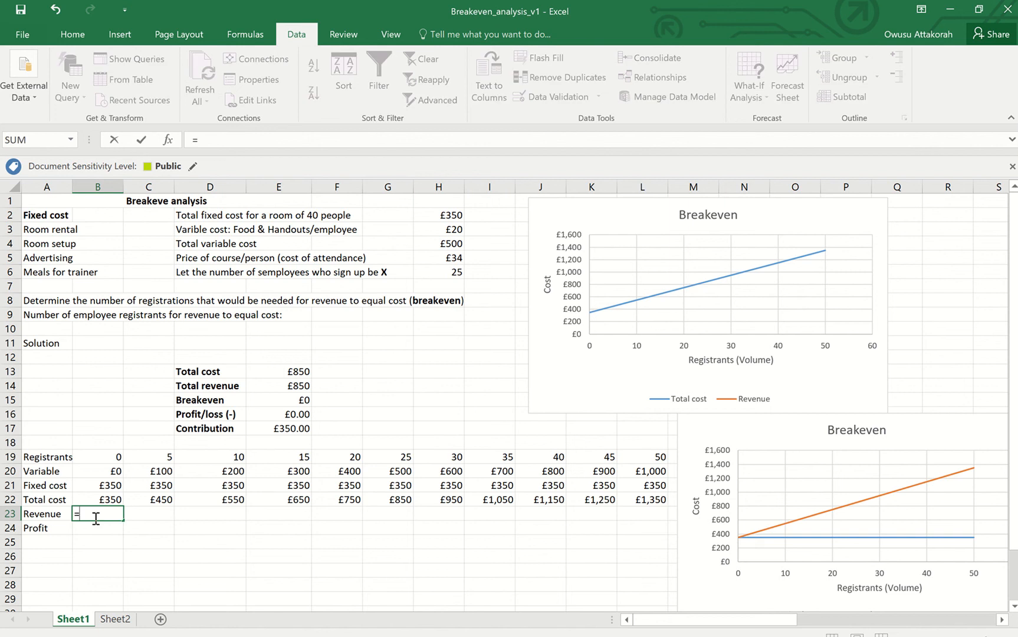
{"action": "left_click", "coordinate": [455, 258]}
{"action": "type", "text": "*"}
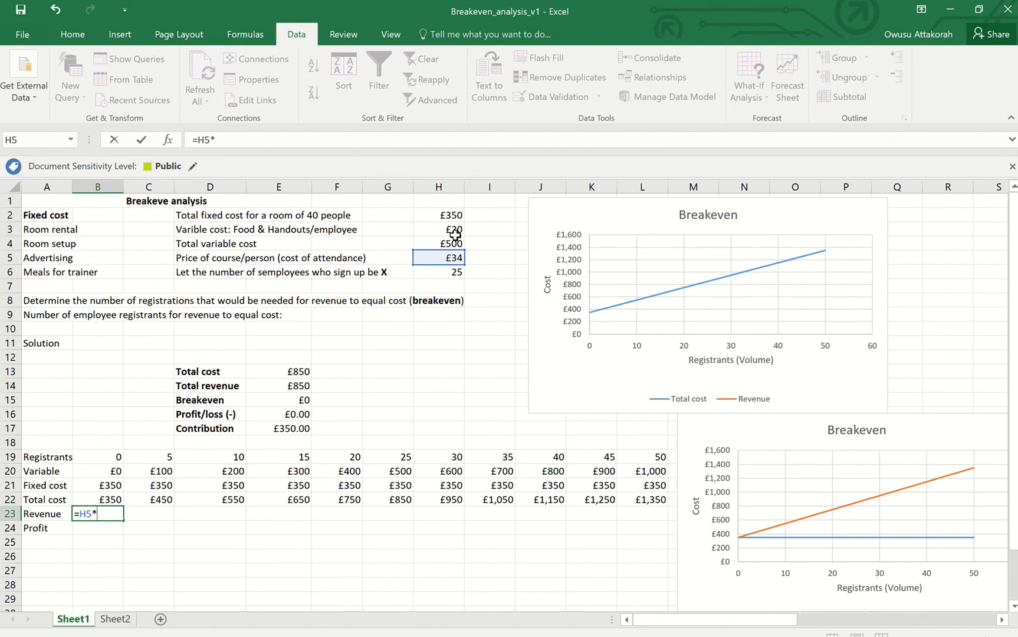
{"action": "left_click", "coordinate": [120, 457]}
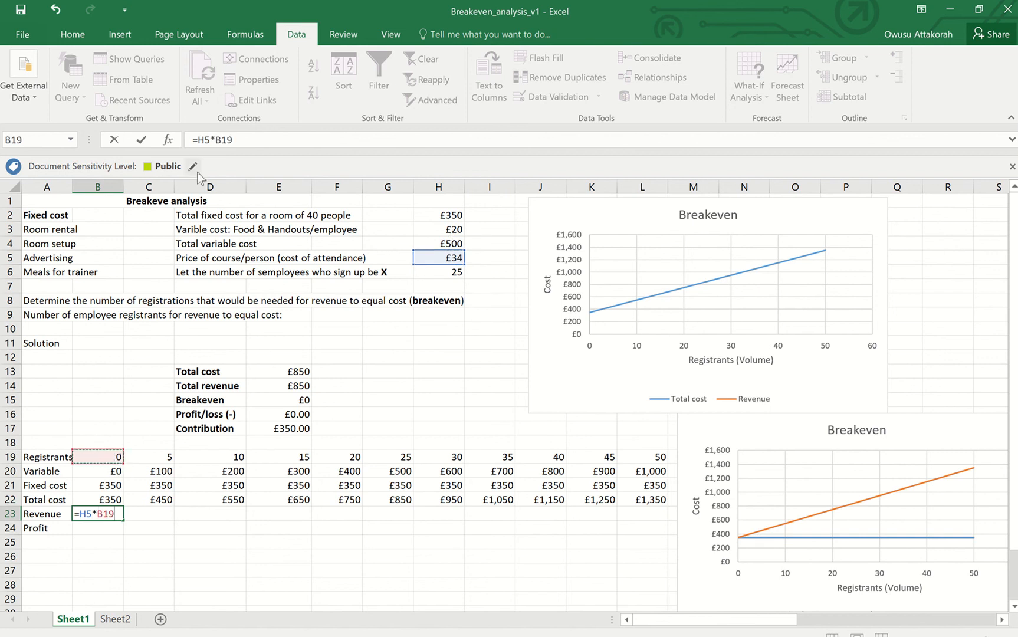
{"action": "left_click", "coordinate": [198, 142]}
{"action": "type", "text": "$H$"}
{"action": "key", "text": "Return"}
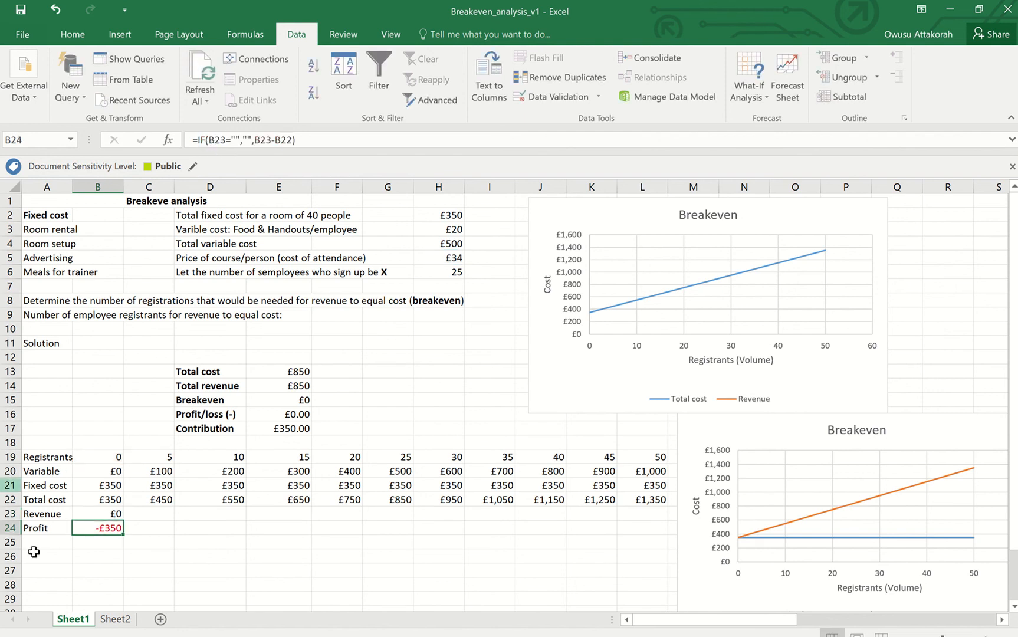
{"action": "left_click", "coordinate": [115, 513]}
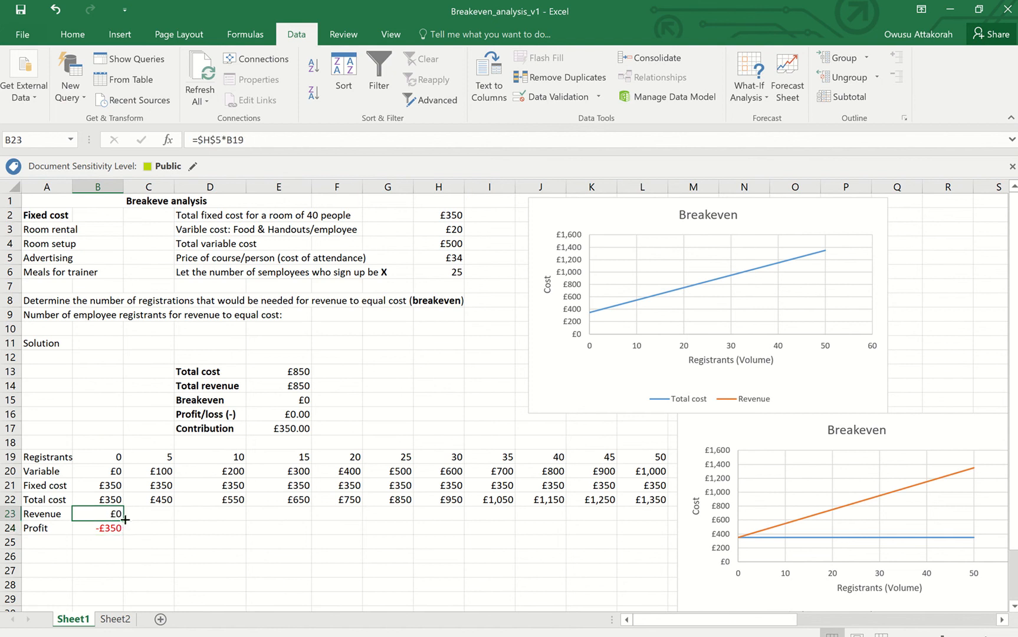
{"action": "left_click_drag", "start_coordinate": [125, 519], "coordinate": [655, 515]}
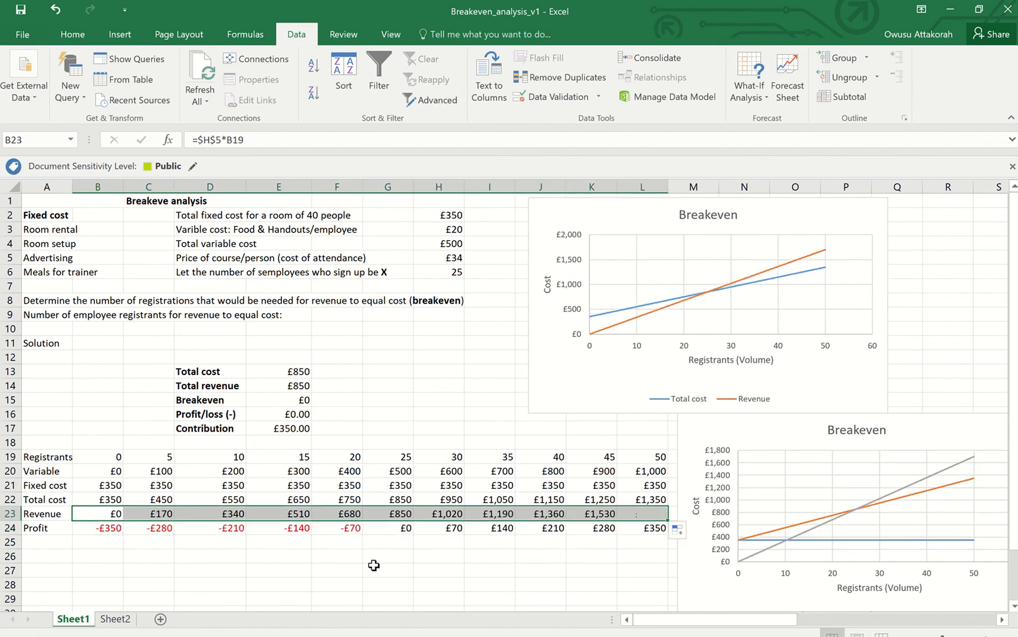
- Inspect the profit formula for zero registrants in B24
{"action": "left_click", "coordinate": [108, 528]}
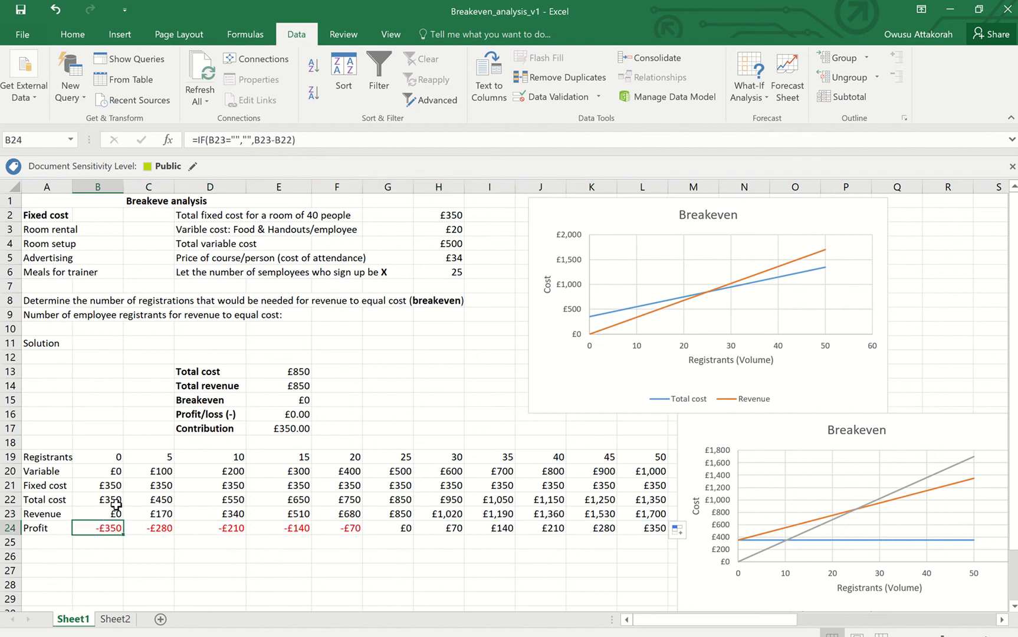
{"action": "key", "text": "Return"}
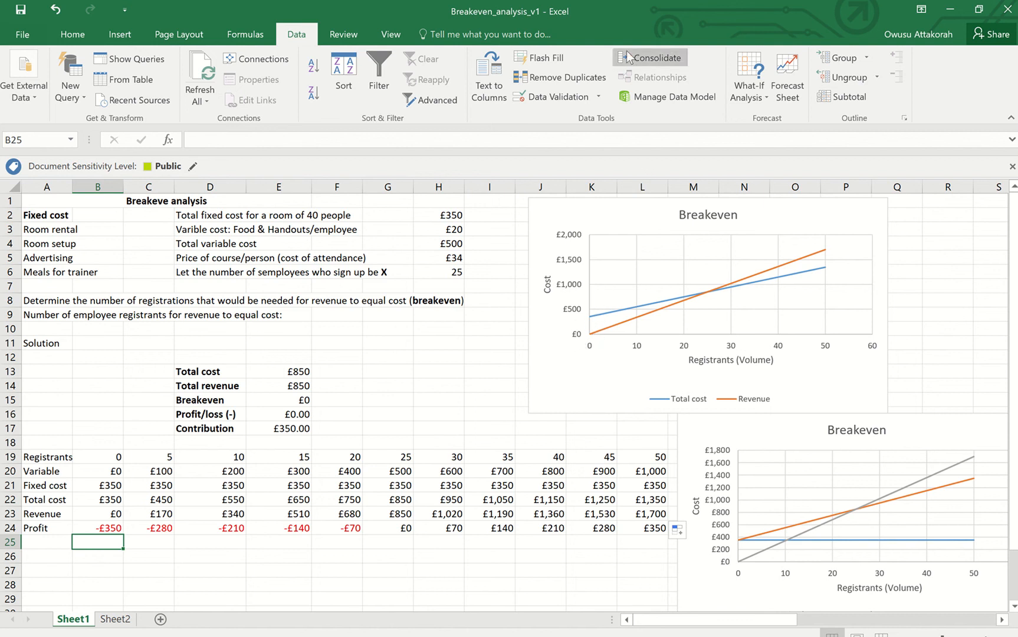
{"action": "mouse_move", "coordinate": [582, 9]}
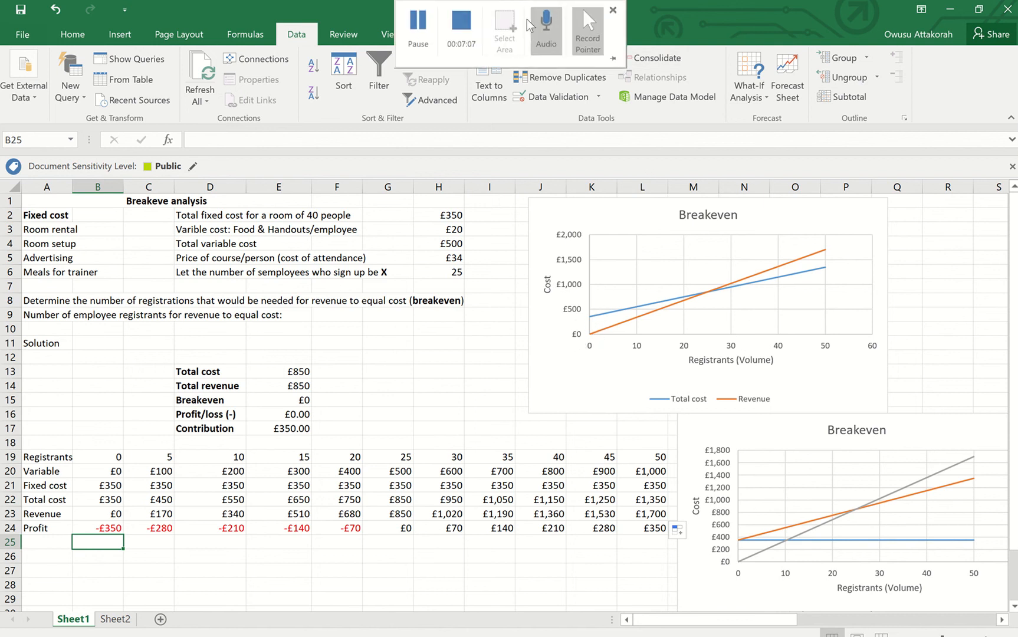